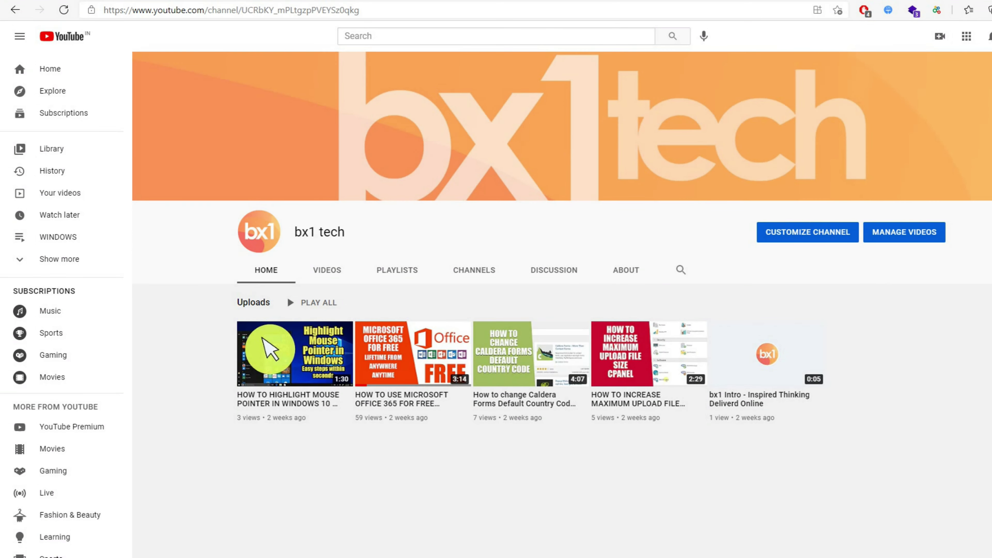
# Step: Launch Word 2016 from Windows search by searching for 'word'
pyautogui.press('super+c')
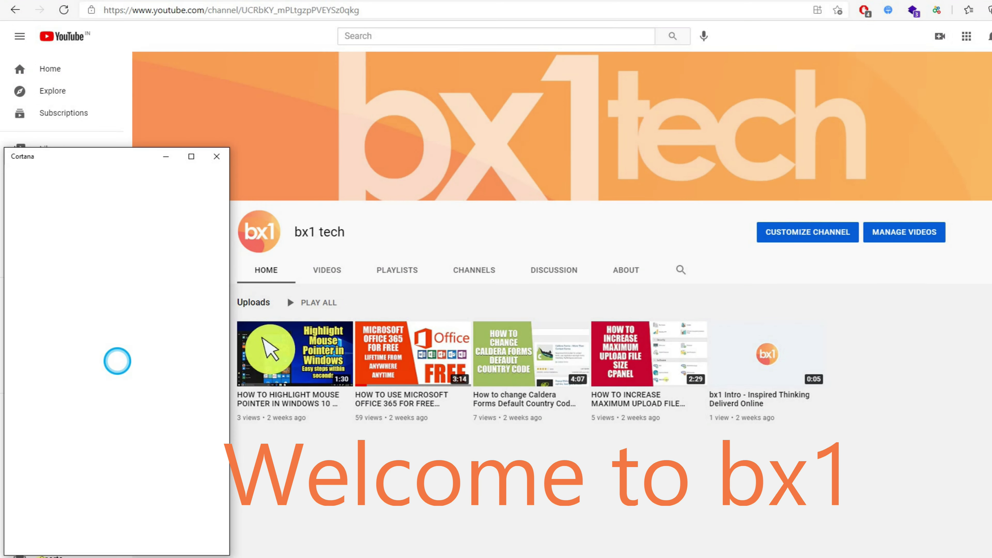
pyautogui.click(28, 556)
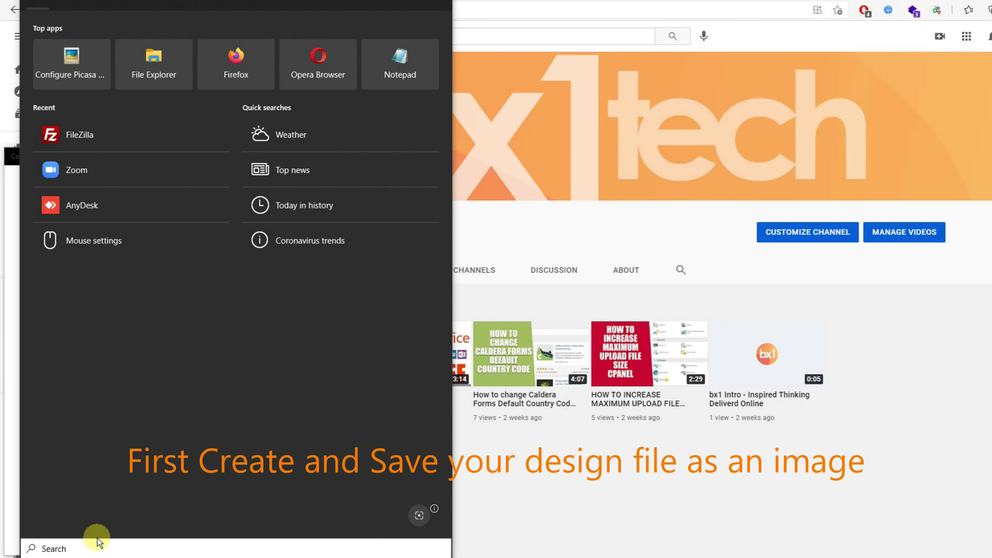
pyautogui.write('word')
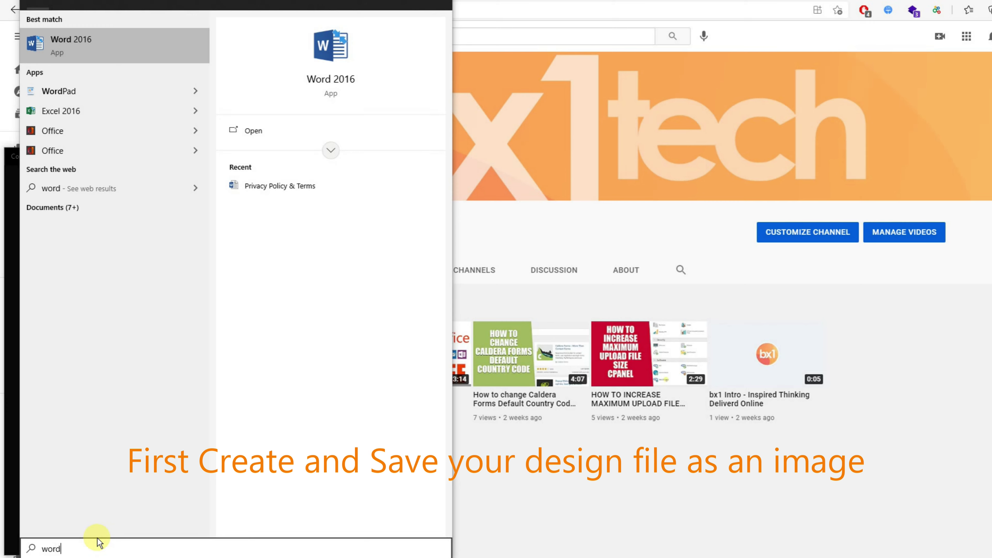
pyautogui.press('Return')
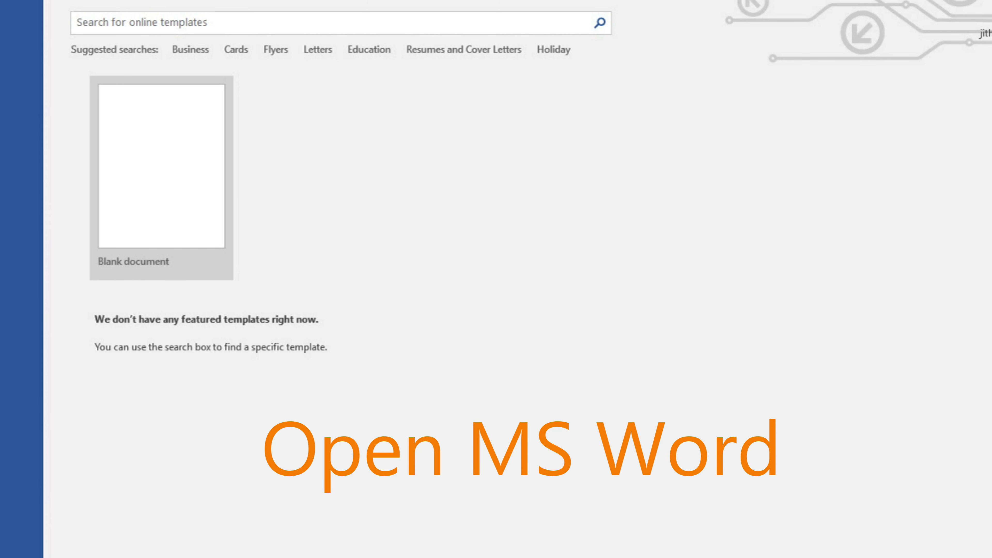
# Step: Create a new blank document and bring up the Insert ribbon commands
pyautogui.click(168, 189)
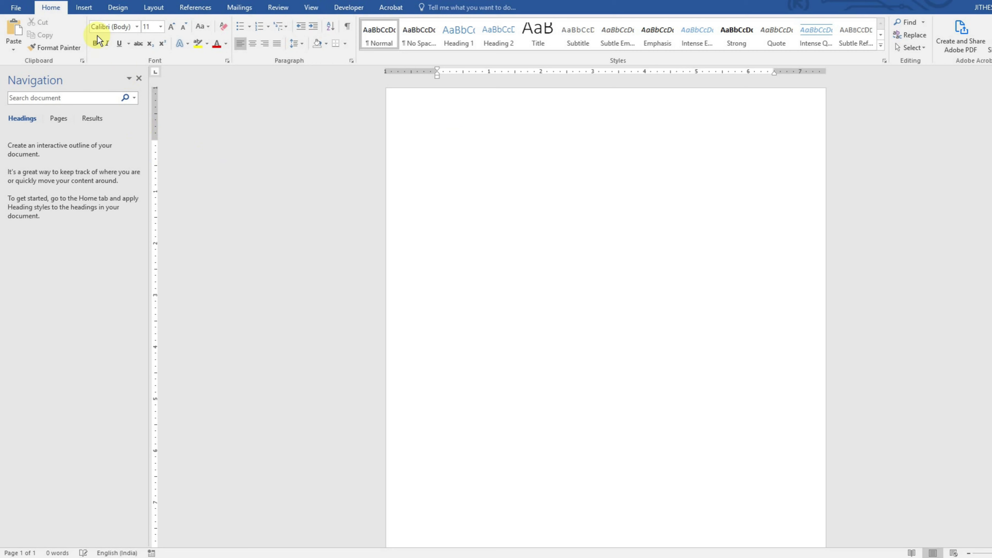
pyautogui.click(120, 9)
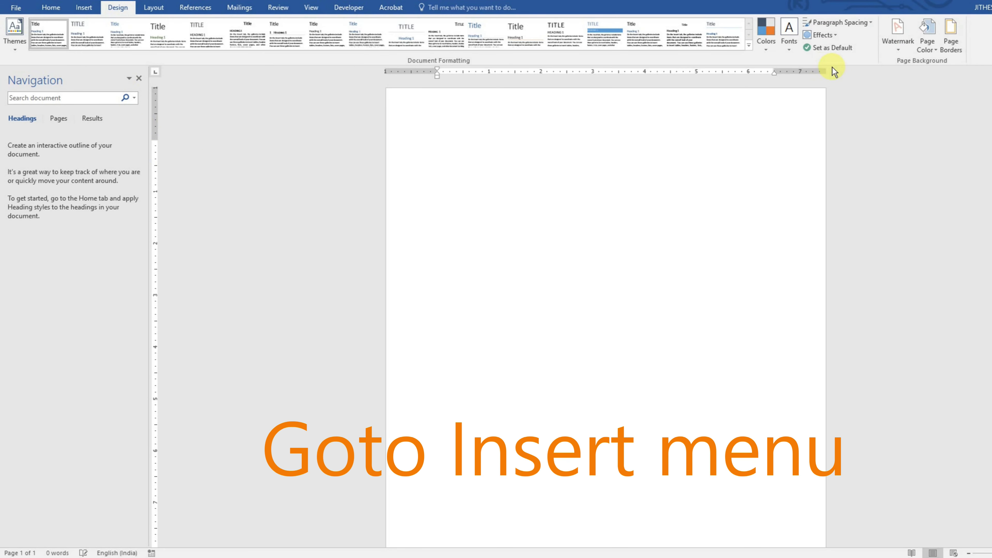
pyautogui.click(90, 14)
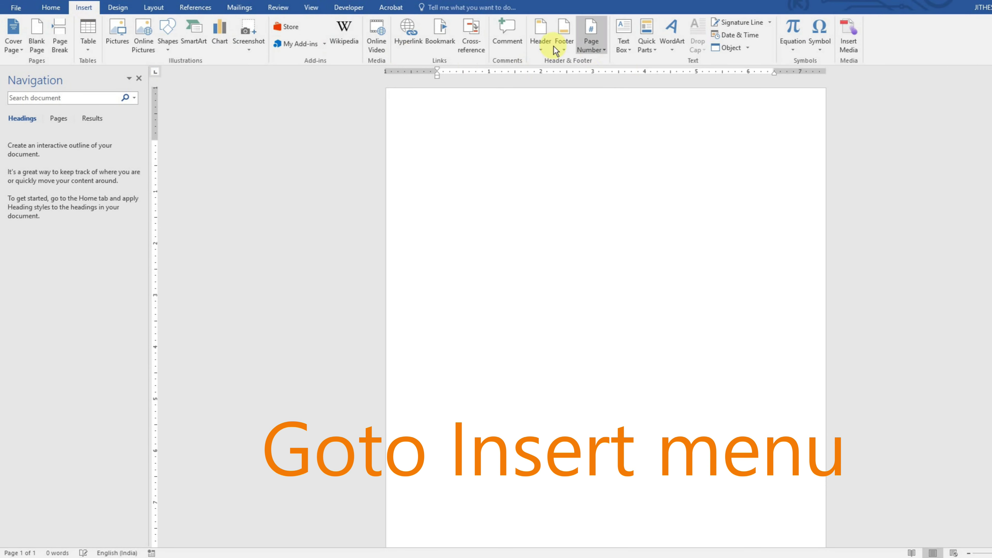
# Step: Edit the page header and insert the 'letter head' picture into it
pyautogui.click(541, 39)
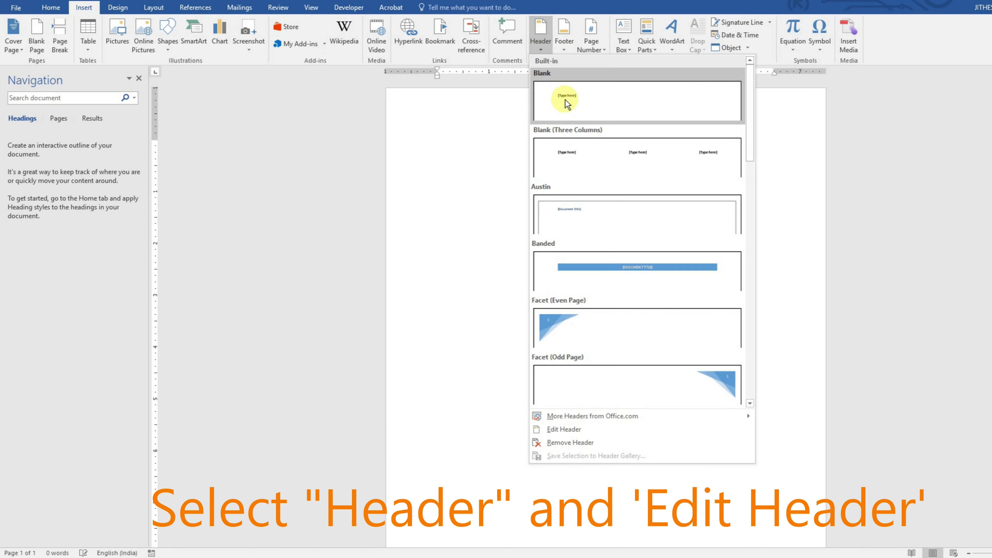
pyautogui.click(582, 429)
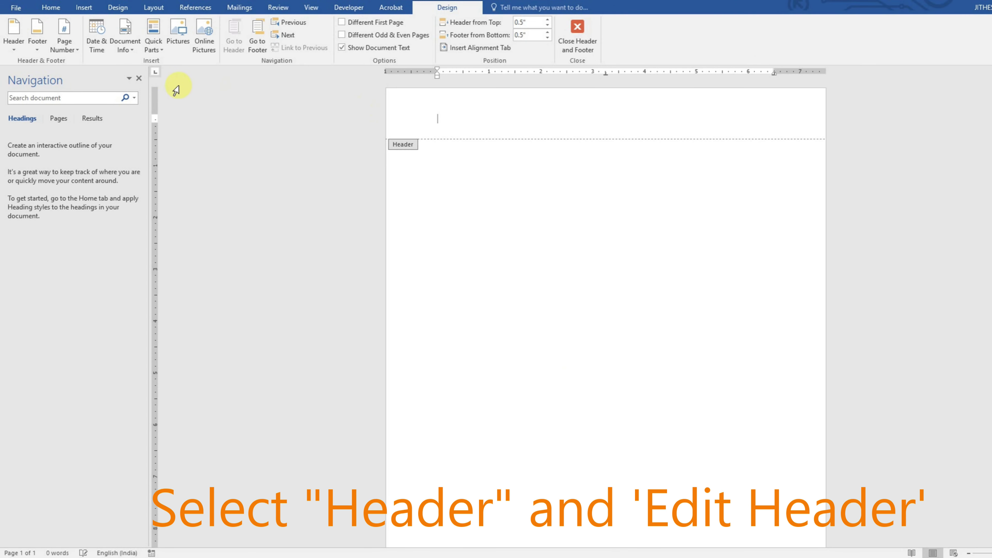
pyautogui.click(84, 7)
pyautogui.click(116, 40)
pyautogui.click(195, 74)
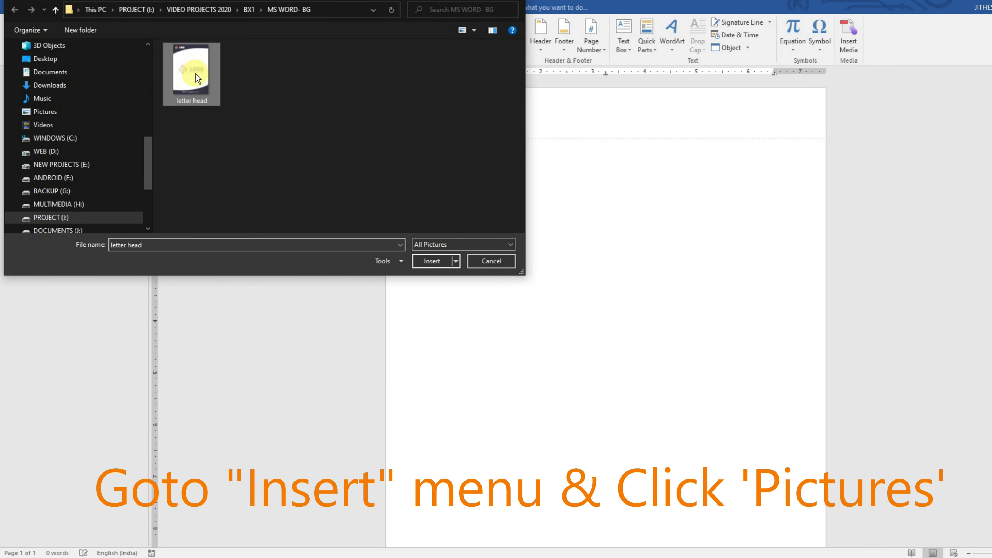
pyautogui.click(441, 262)
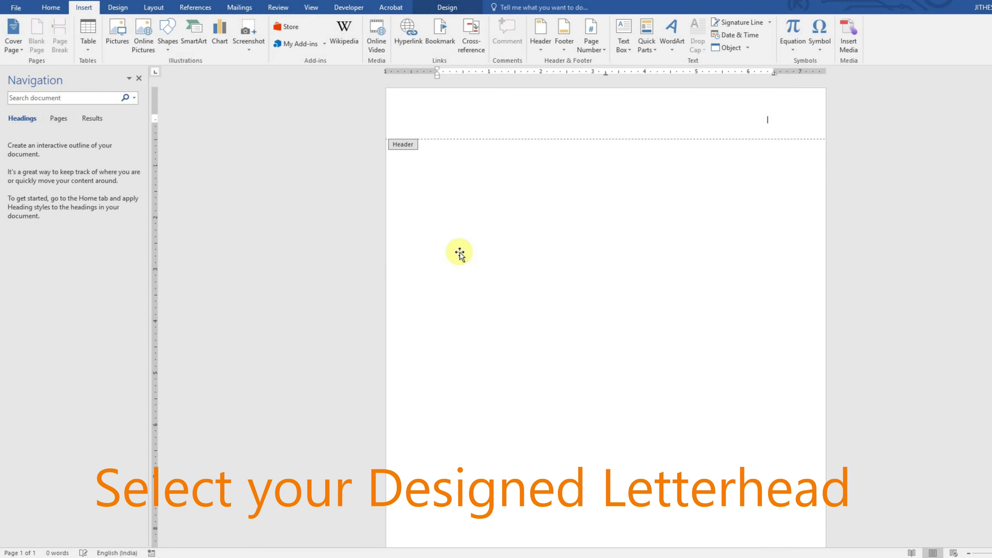
# Step: Scale the letterhead picture to 100% and set its wrapping to Behind text
pyautogui.rightClick(516, 246)
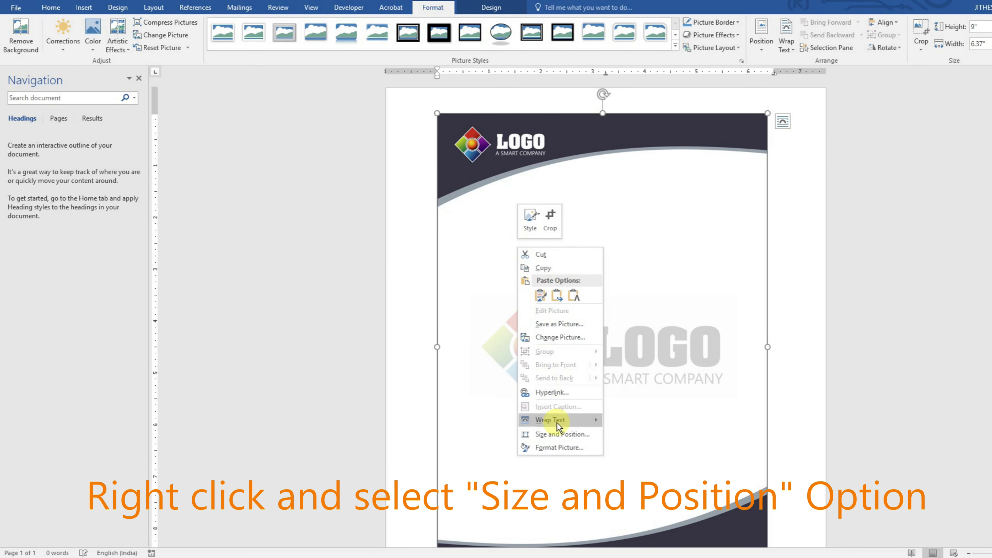
pyautogui.click(572, 435)
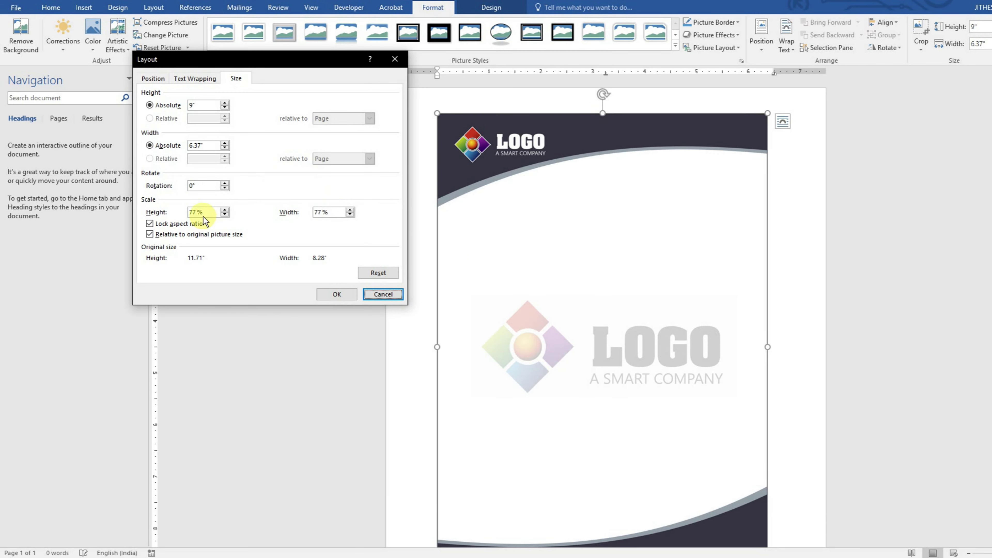
pyautogui.doubleClick(194, 212)
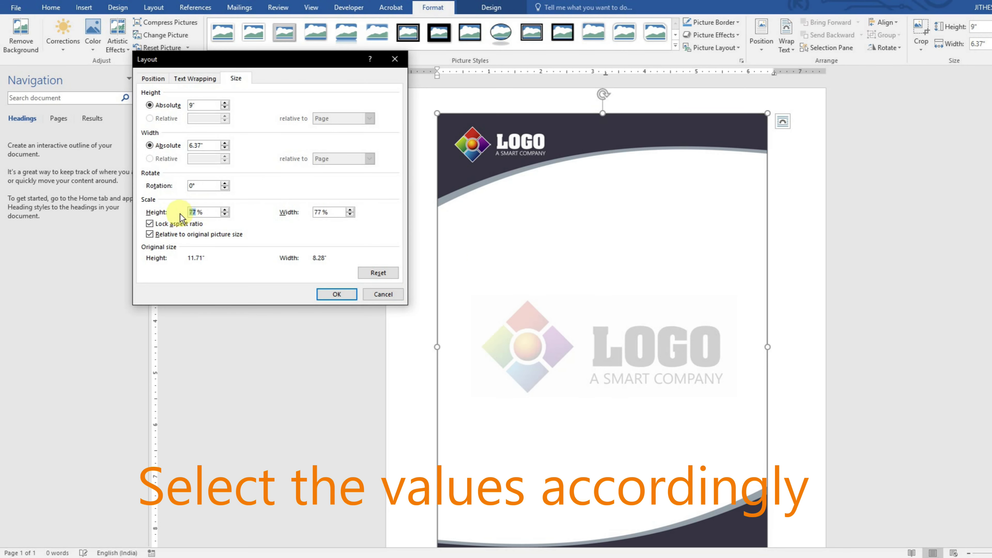
pyautogui.write('100')
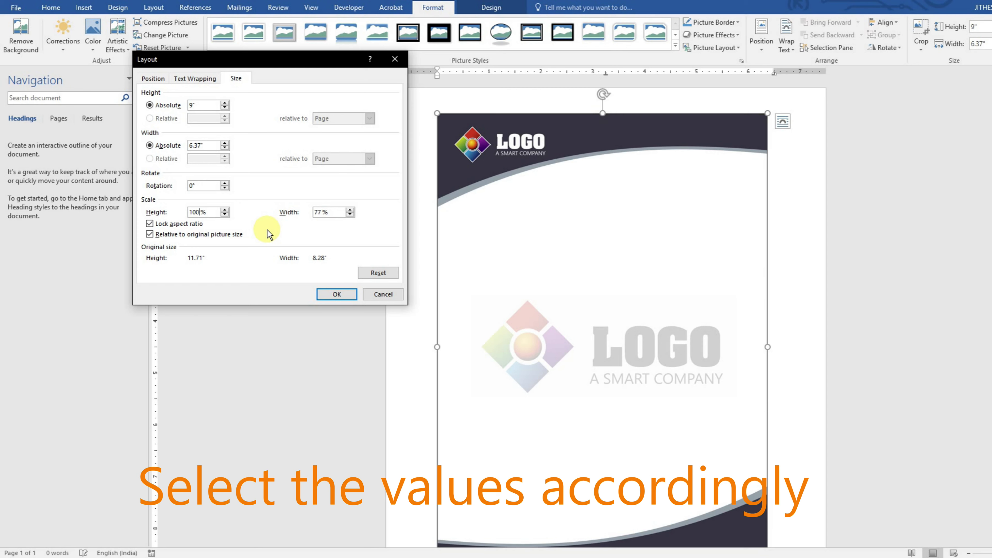
pyautogui.press('Tab')
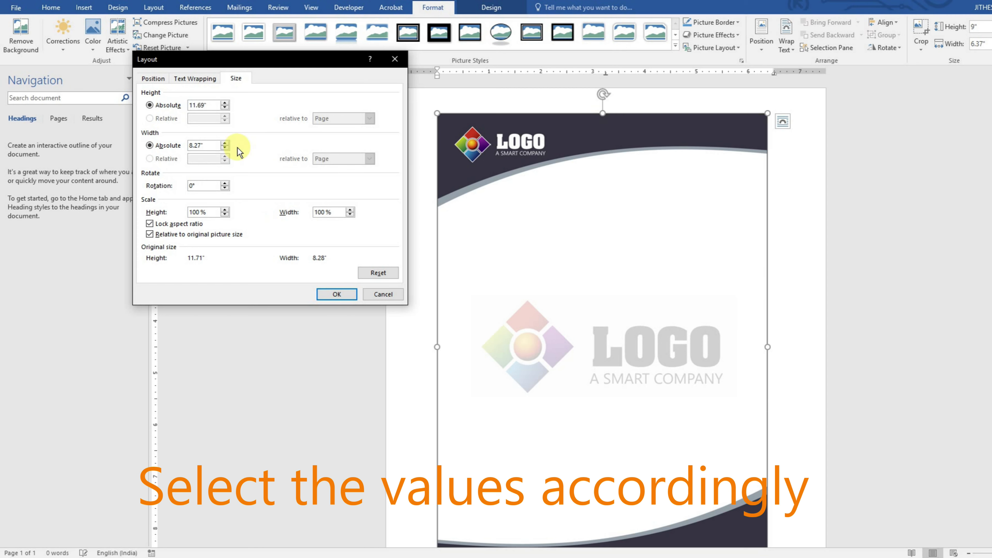
pyautogui.click(189, 83)
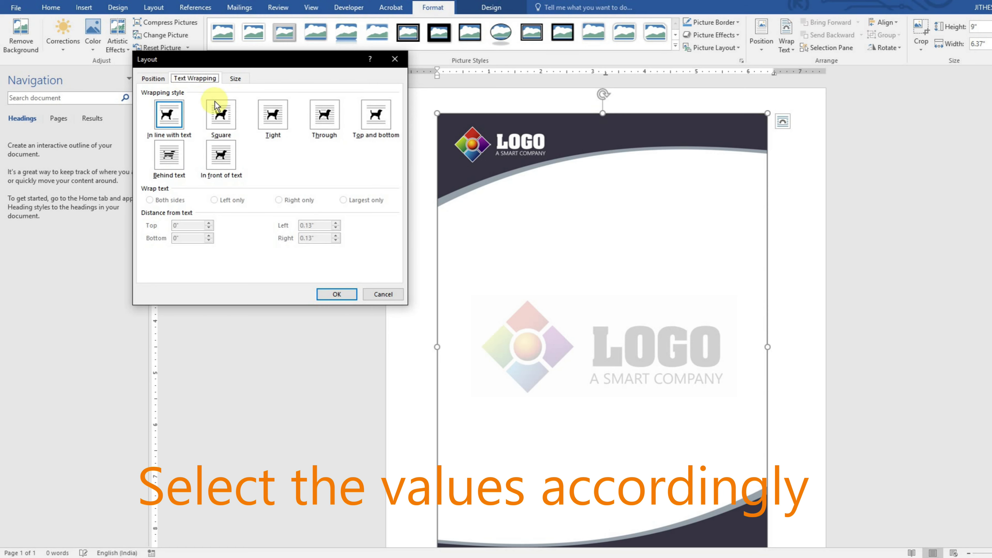
pyautogui.click(178, 157)
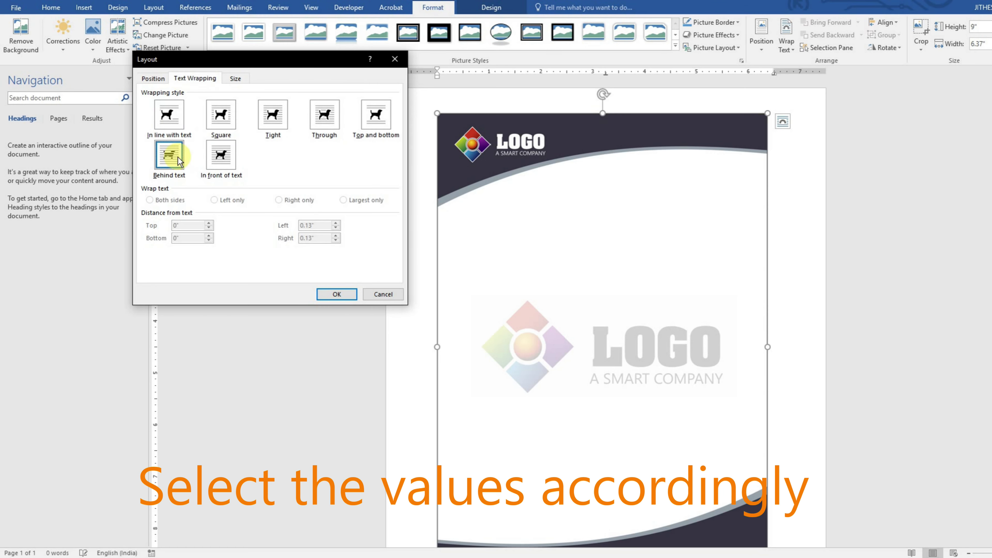
# Step: Position the picture centred horizontally relative to the Page and aligned to the top
pyautogui.click(153, 79)
pyautogui.click(171, 105)
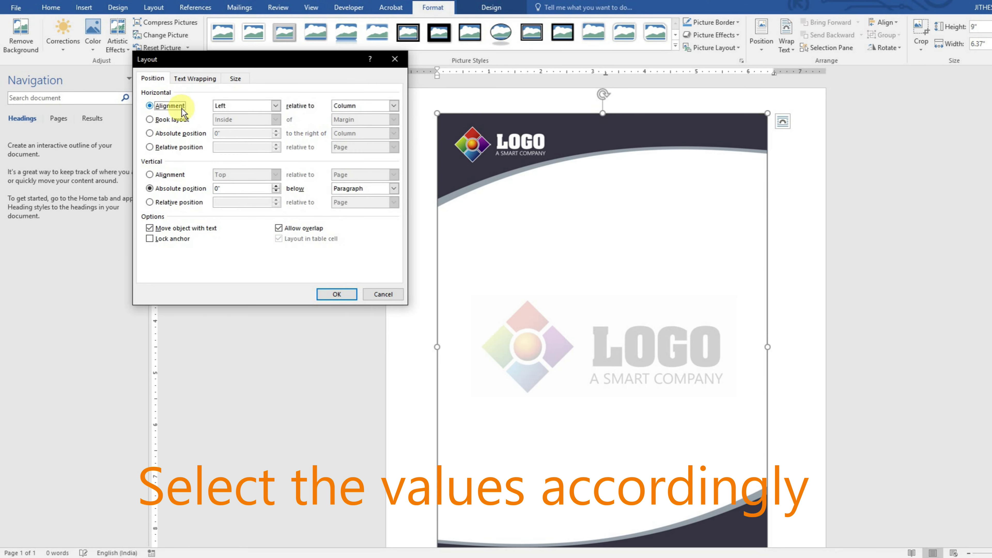
pyautogui.click(275, 105)
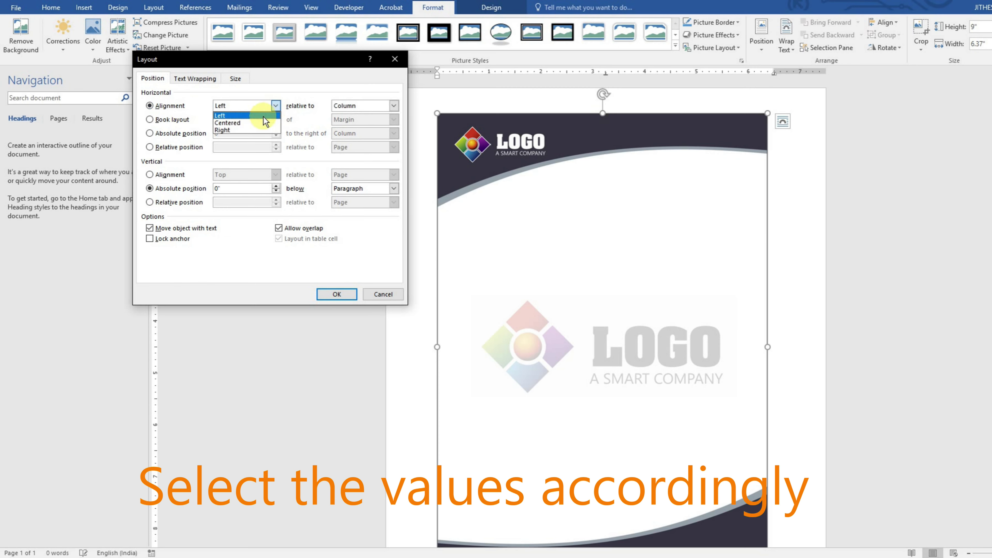
pyautogui.click(256, 122)
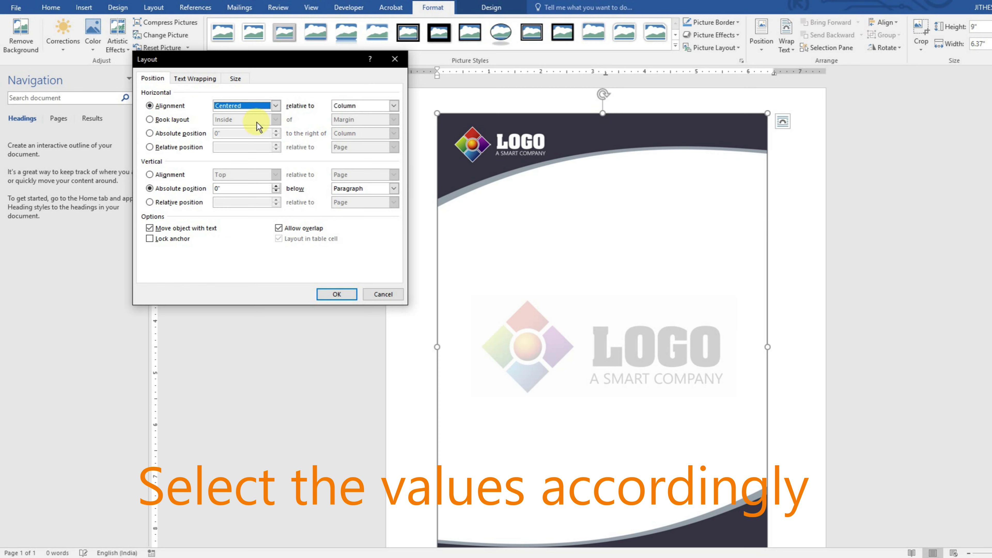
pyautogui.click(348, 105)
pyautogui.click(350, 122)
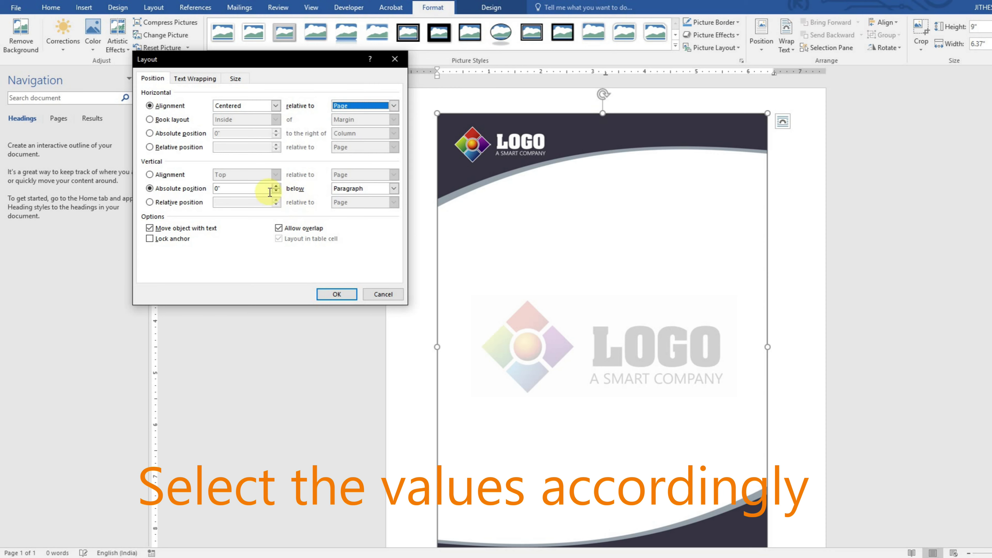
pyautogui.click(150, 174)
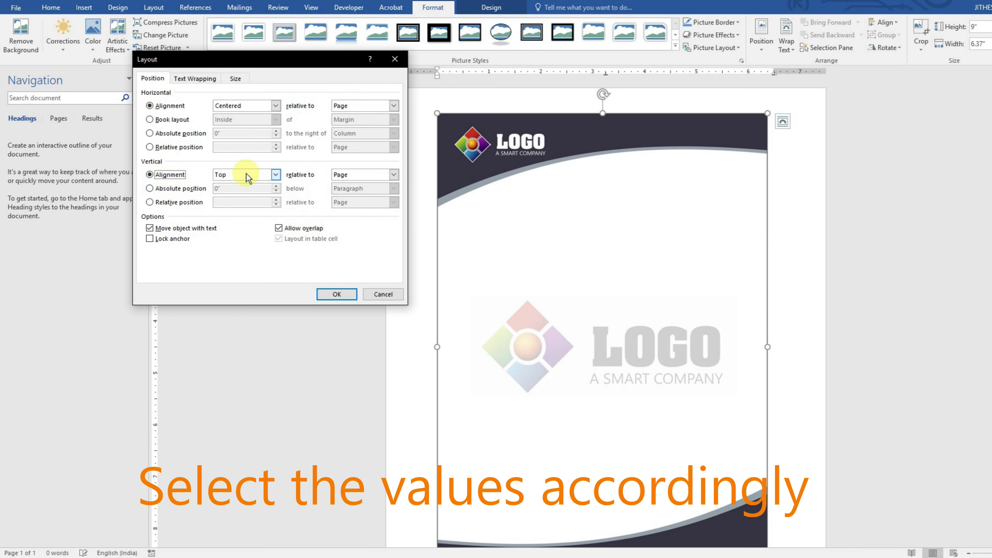
pyautogui.click(339, 294)
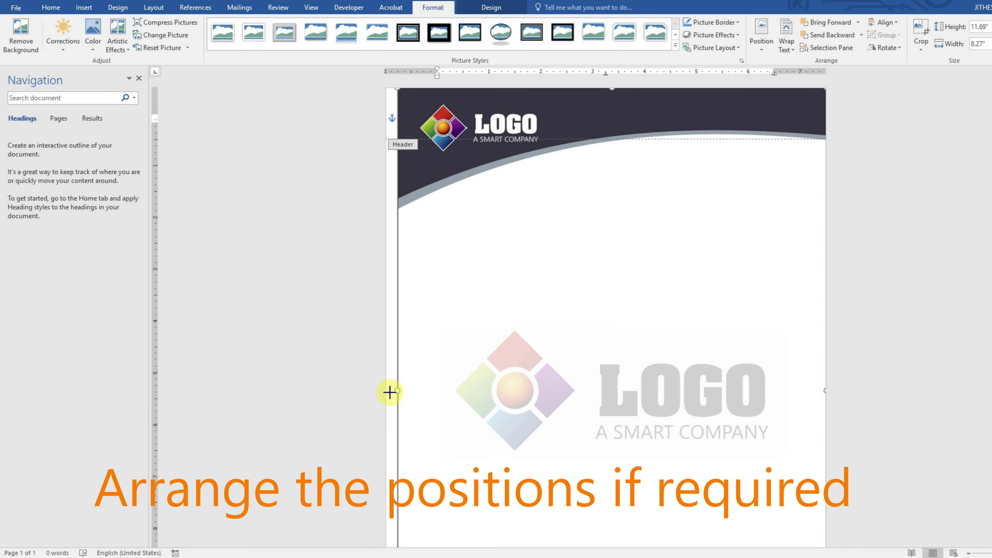
# Step: Stretch the letterhead out to both page edges (8.48" wide) and zoom out to see the whole page
pyautogui.moveTo(388, 392); pyautogui.dragTo(385, 393)
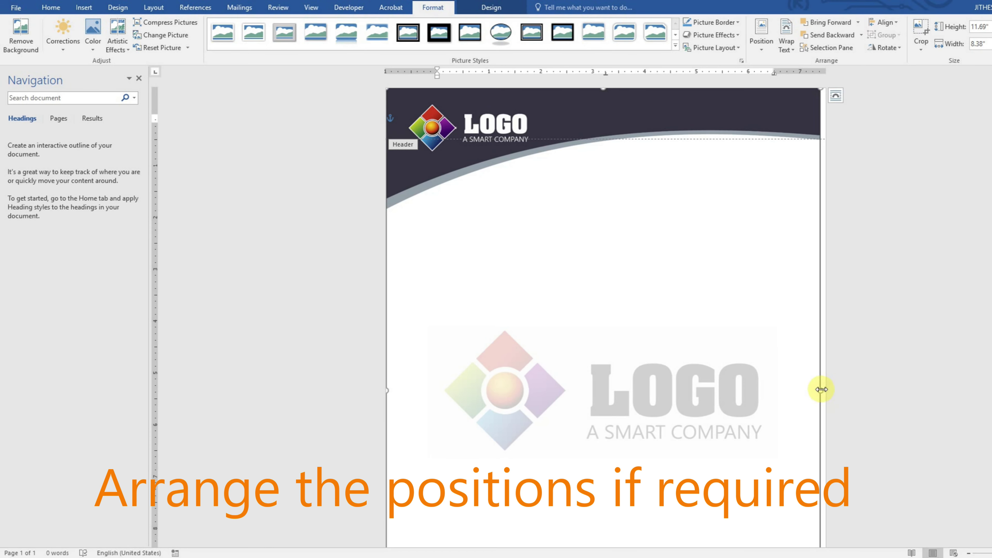
pyautogui.moveTo(821, 390); pyautogui.dragTo(825, 389)
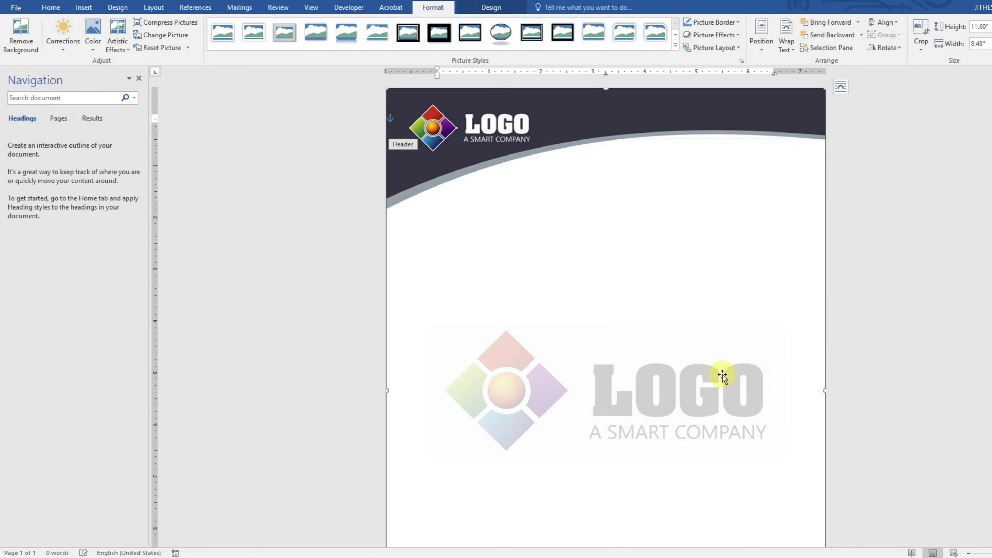
pyautogui.scroll(-3, 721, 376)
pyautogui.scroll(3, 719, 375)
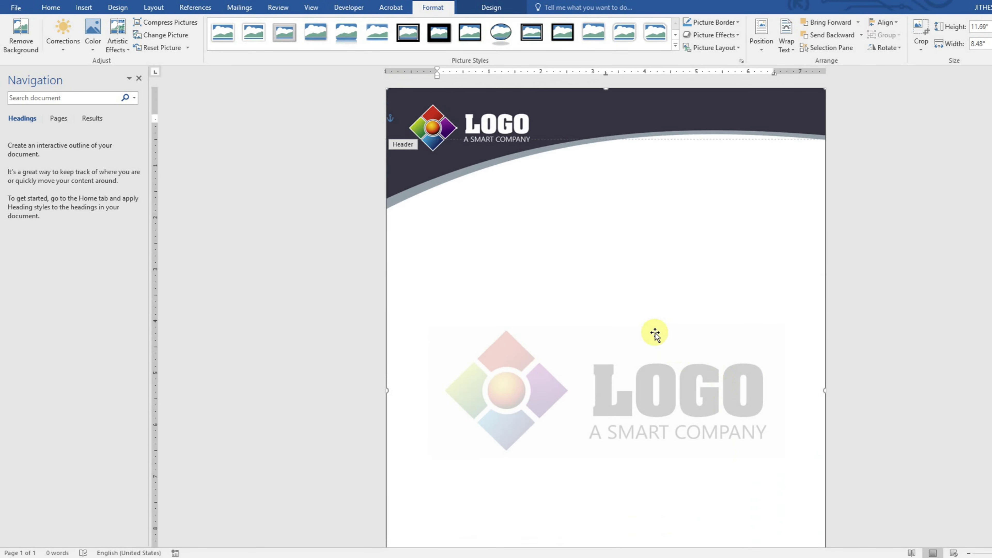
pyautogui.scroll(-1, 759, 306)
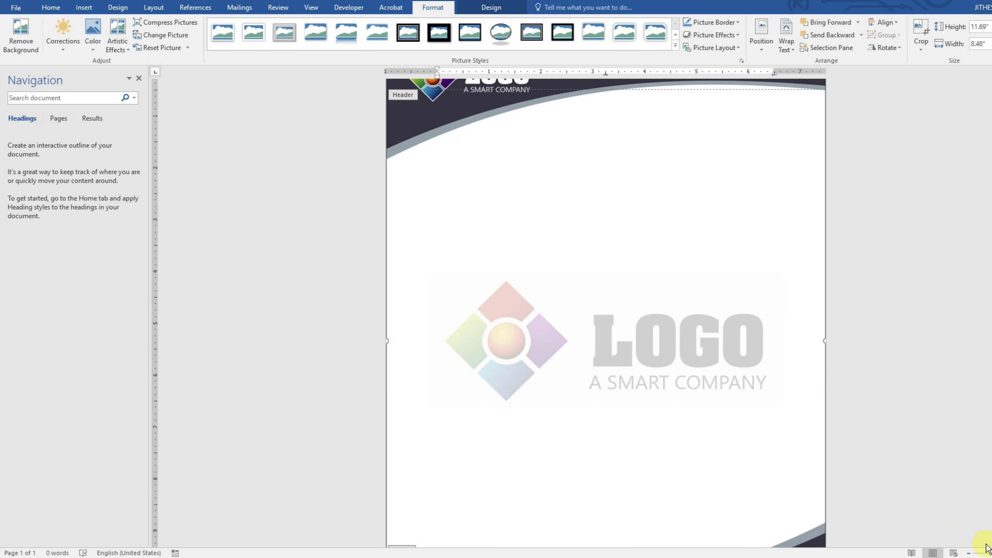
pyautogui.click(988, 552)
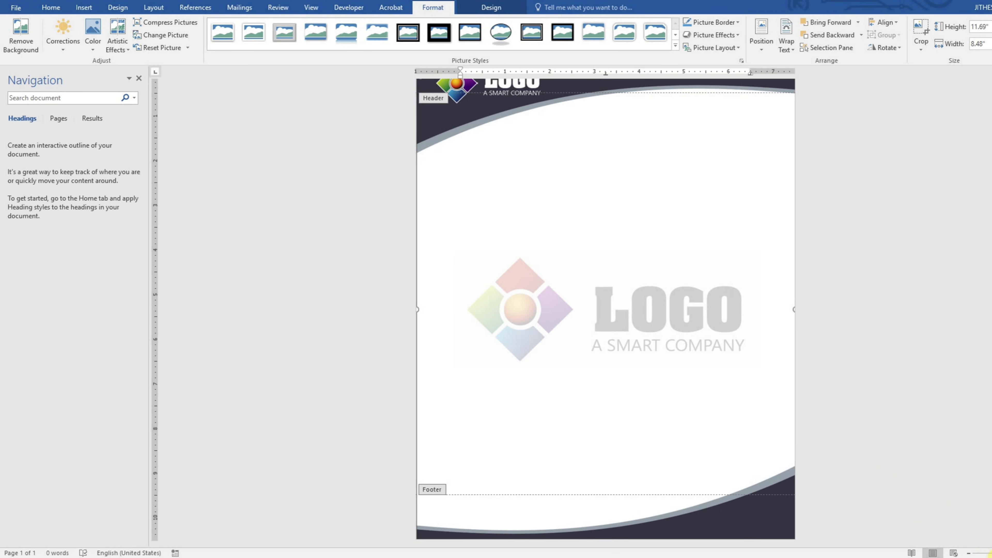
pyautogui.click(984, 551)
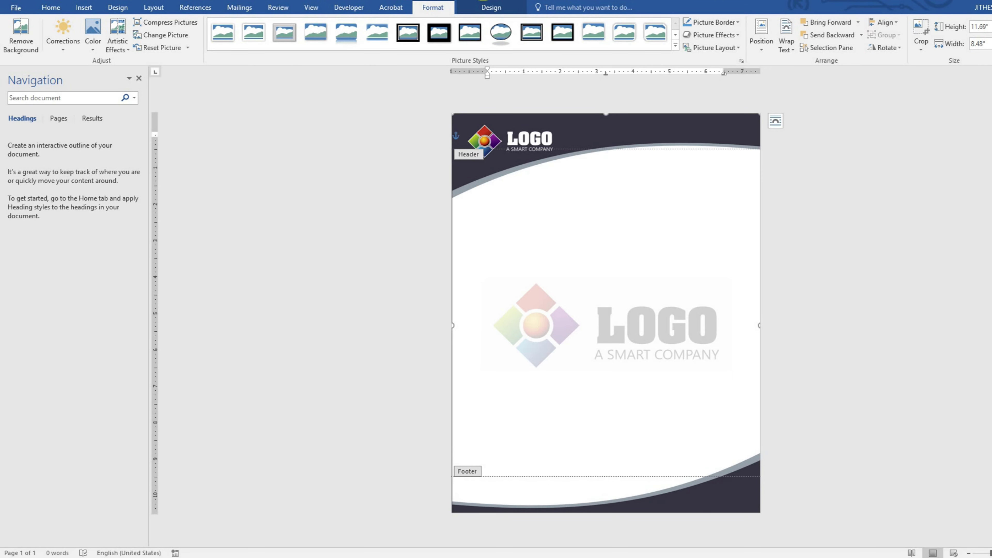
# Step: Close Header and Footer and place the cursor in the empty page body
pyautogui.click(486, 6)
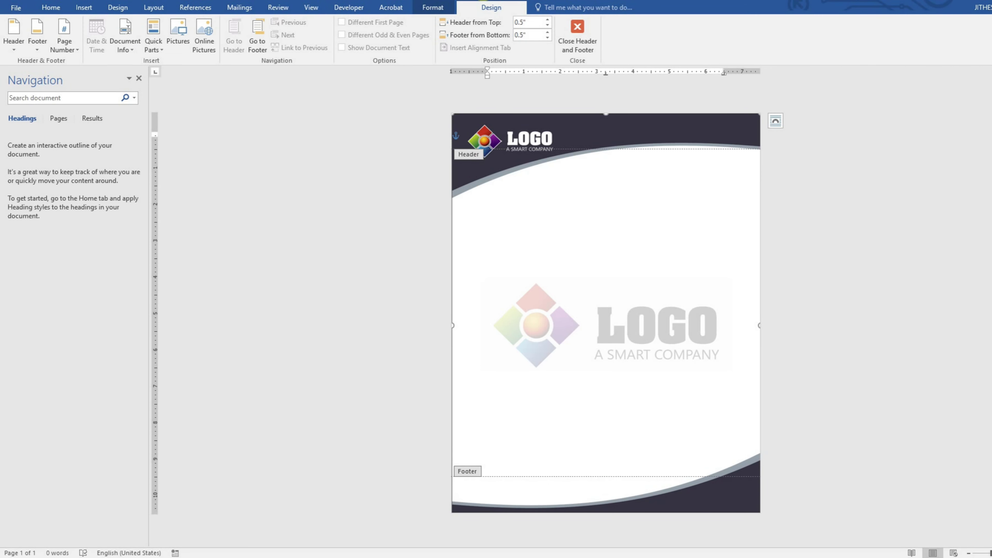
pyautogui.click(574, 42)
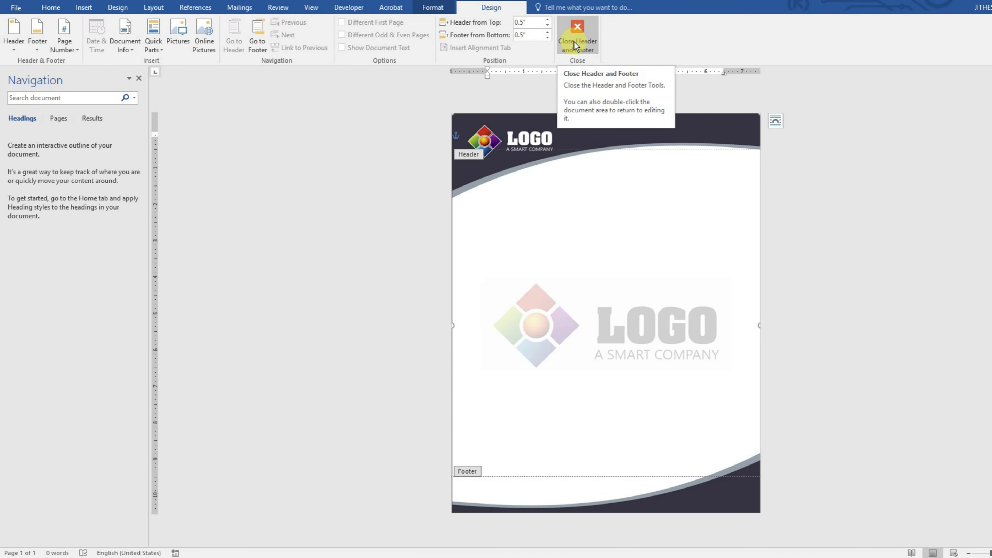
pyautogui.click(574, 42)
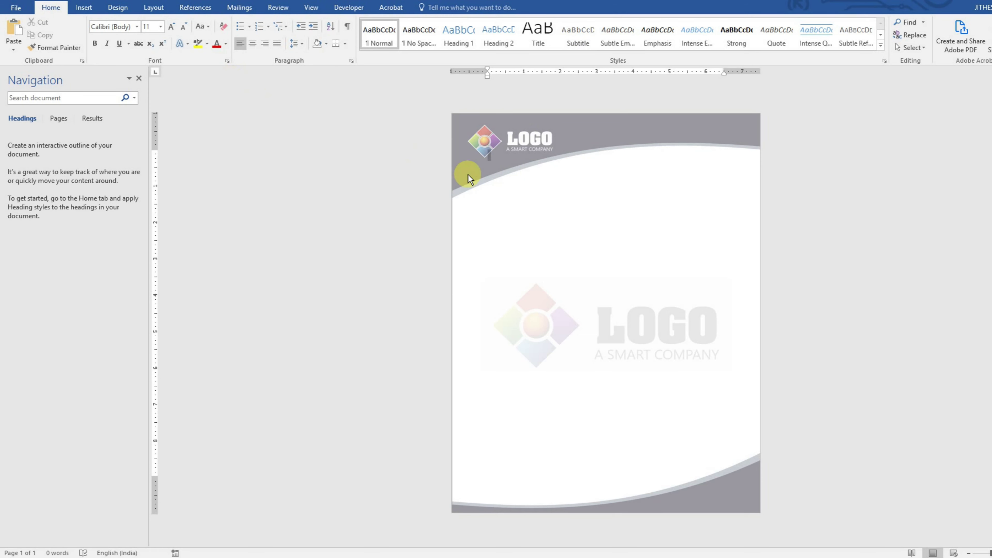
pyautogui.click(83, 7)
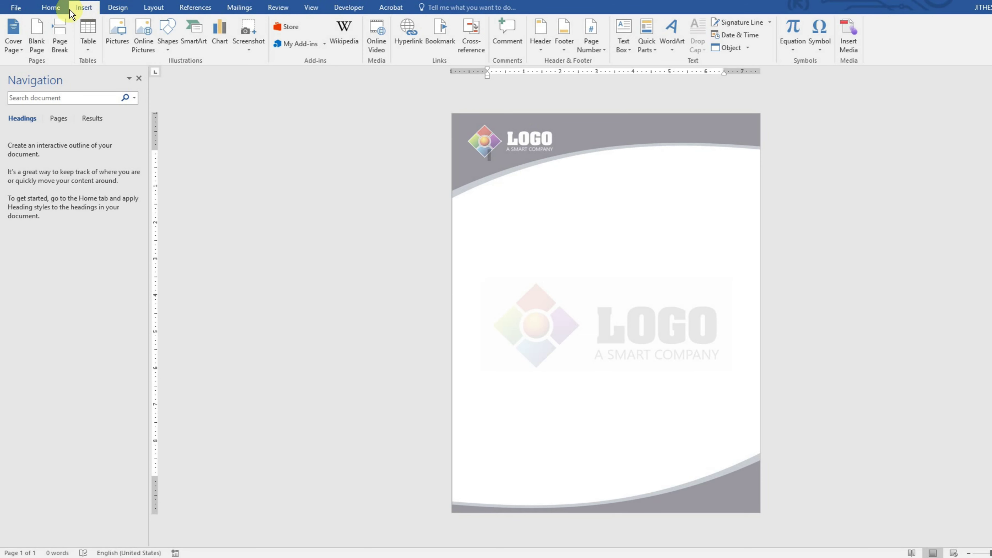
pyautogui.click(51, 7)
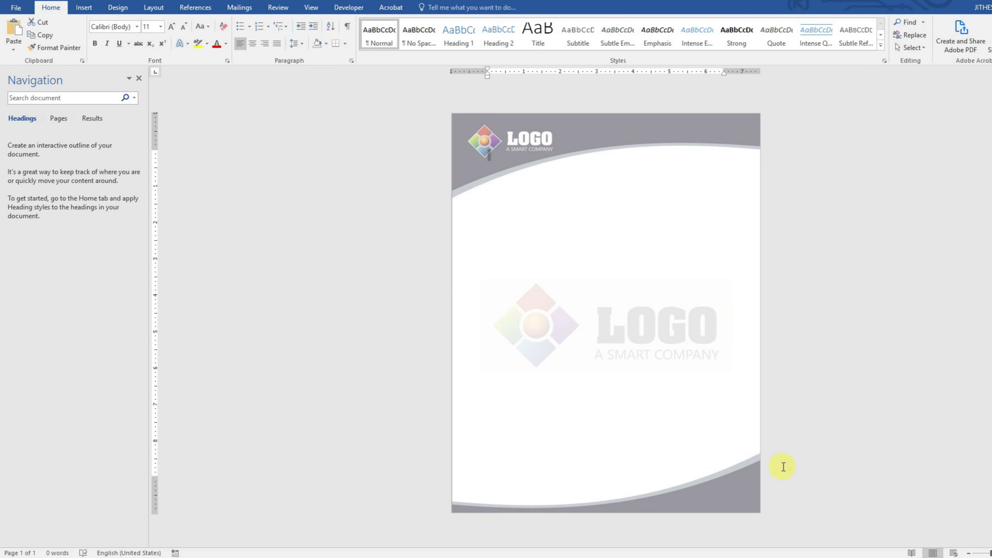
pyautogui.click(561, 240)
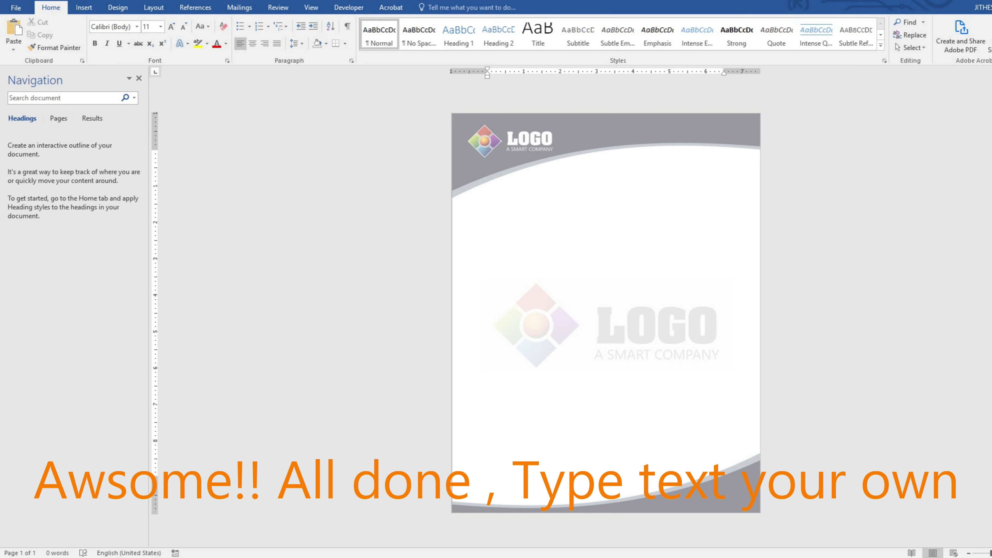
# Step: Paste the sample resignation letter over placeholder text and add a 'Thank you' closing line
pyautogui.write('Type anything')
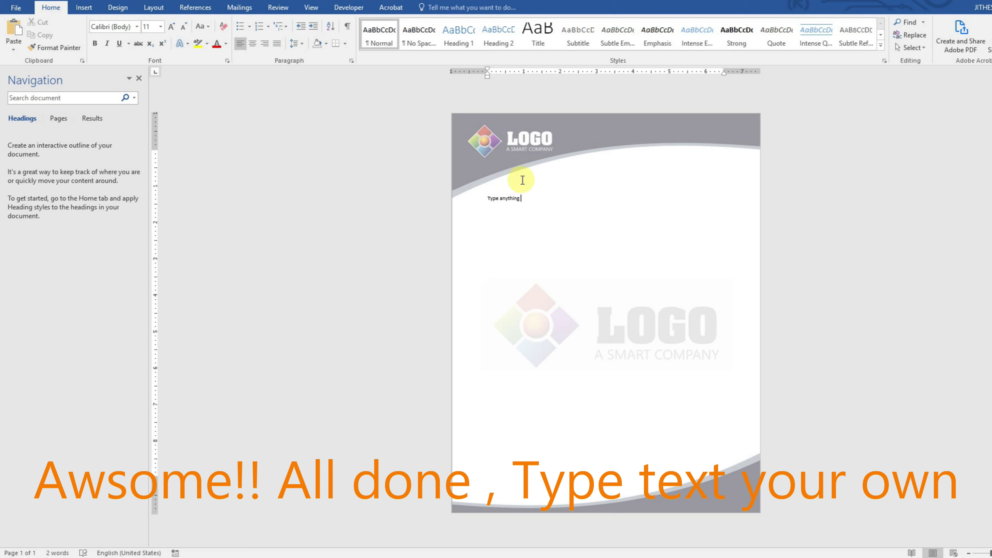
pyautogui.moveTo(521, 199); pyautogui.dragTo(485, 201)
pyautogui.hotkey('ctrl', 'v')
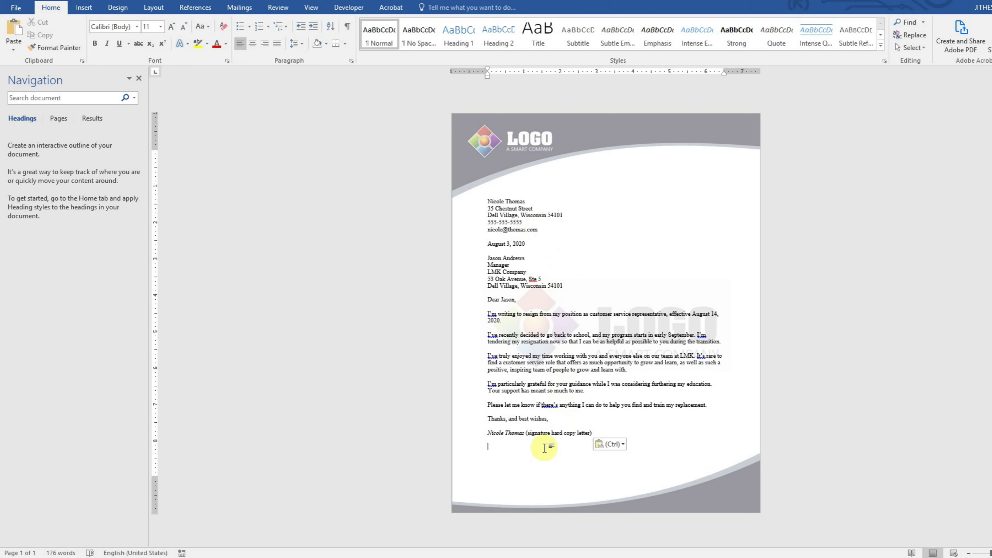
pyautogui.write('Thank you')
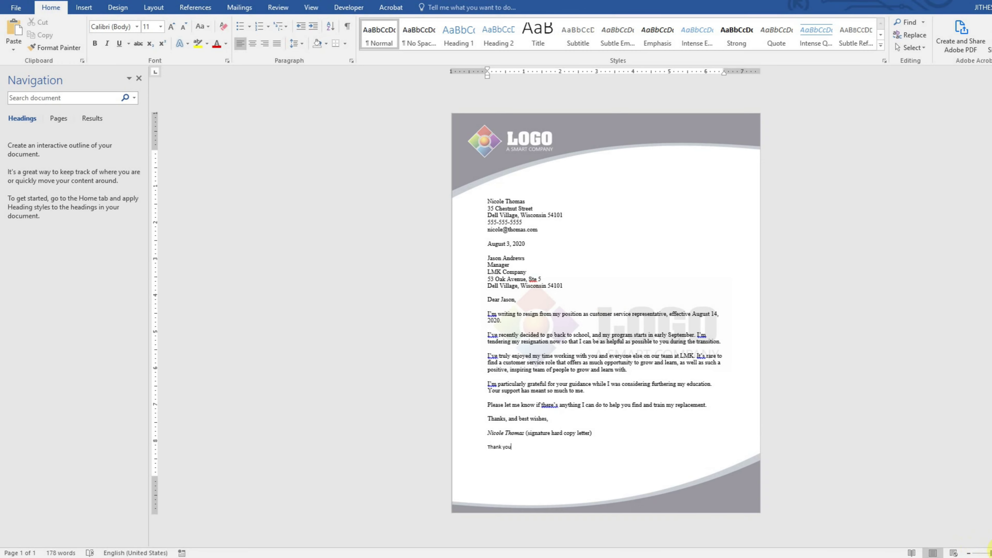
# Step: Zoom in and scroll through the letter to review it over the letterhead
pyautogui.click(989, 550)
pyautogui.scroll(3, 551, 274)
pyautogui.scroll(2, 554, 276)
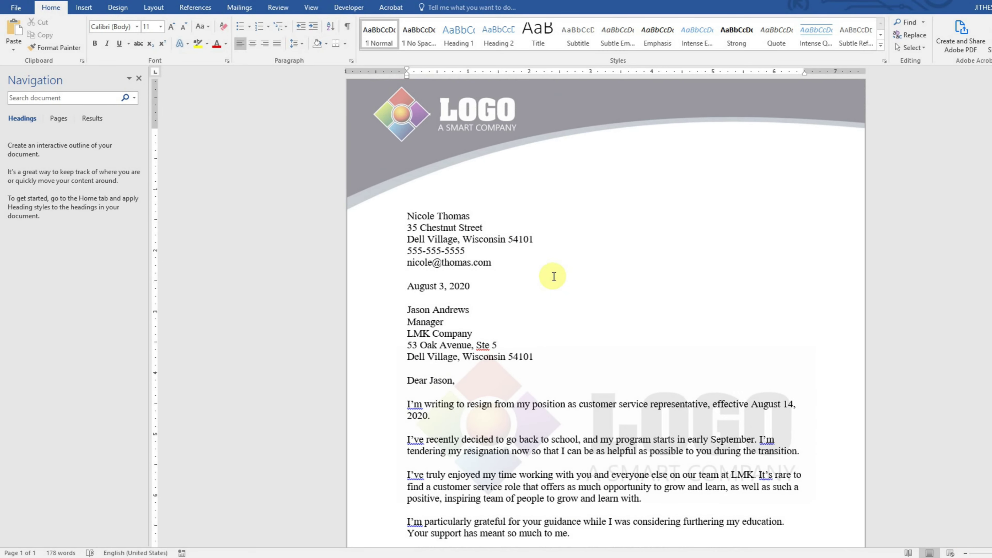
pyautogui.scroll(-6, 551, 277)
pyautogui.scroll(-1, 552, 279)
pyautogui.scroll(5, 550, 285)
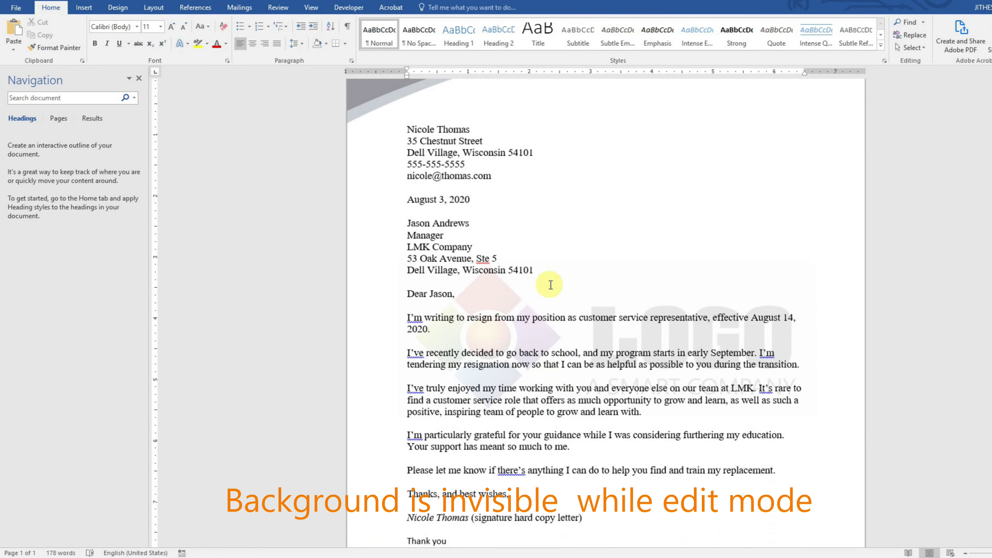
pyautogui.scroll(3, 548, 284)
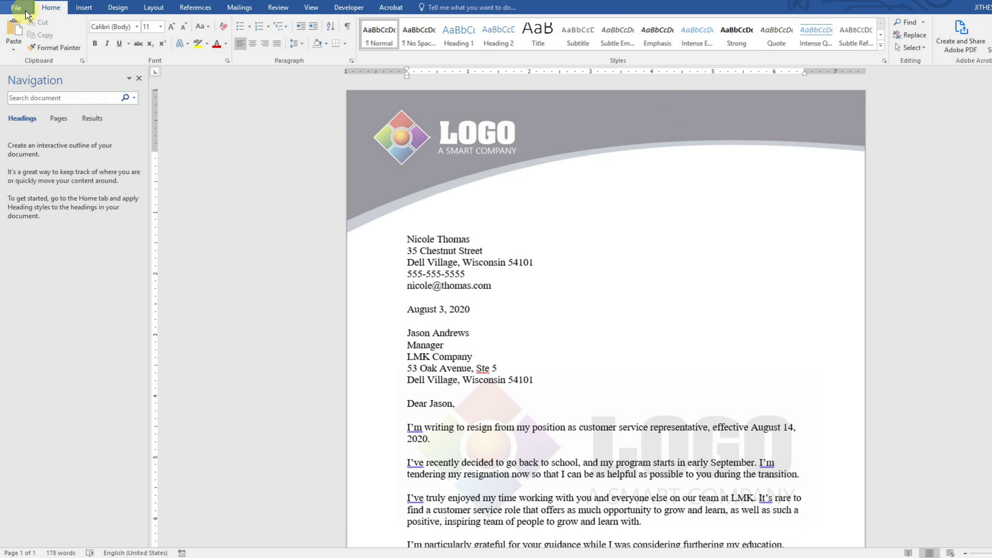
pyautogui.click(26, 12)
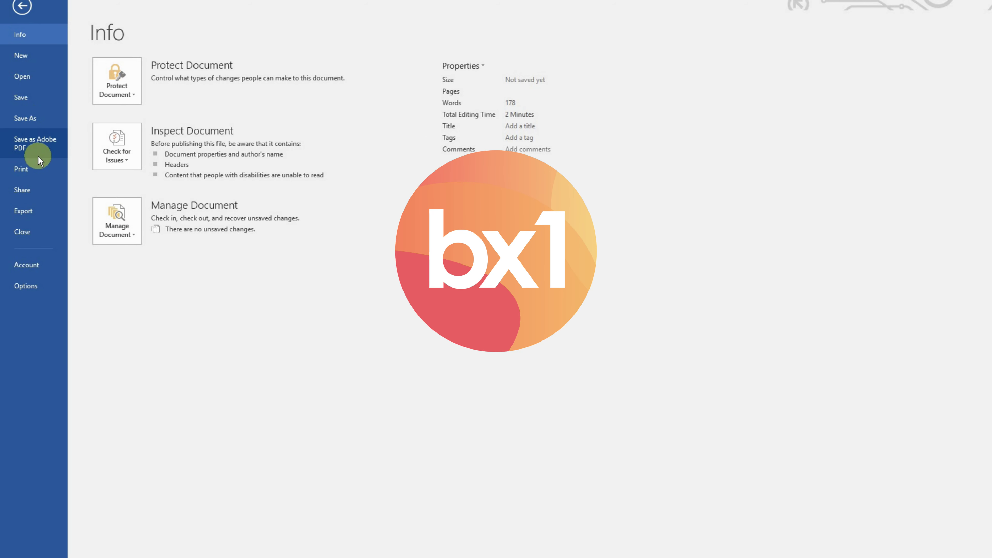
pyautogui.click(37, 173)
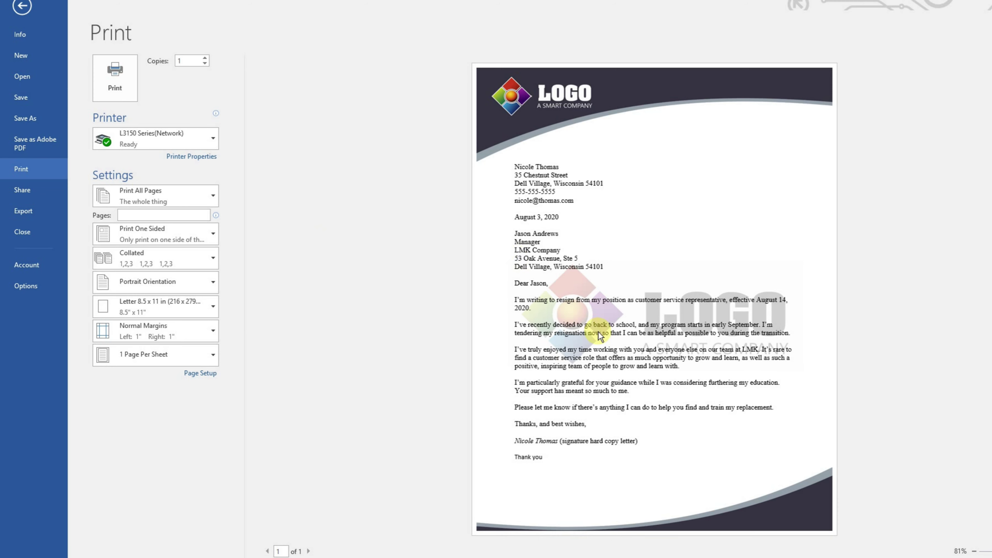
pyautogui.click(358, 354)
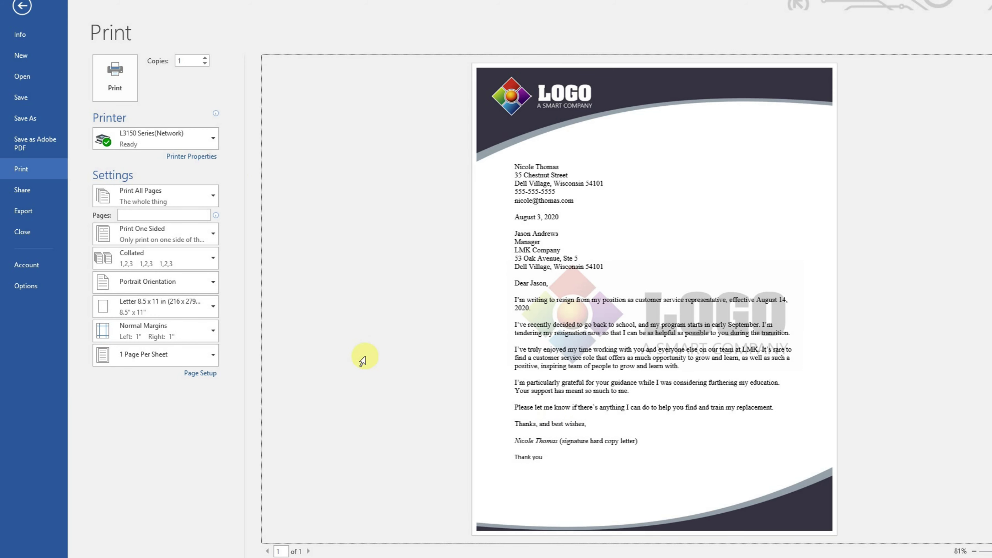
pyautogui.click(22, 7)
pyautogui.scroll(-4, 421, 228)
pyautogui.scroll(4, 421, 228)
pyautogui.scroll(3, 492, 228)
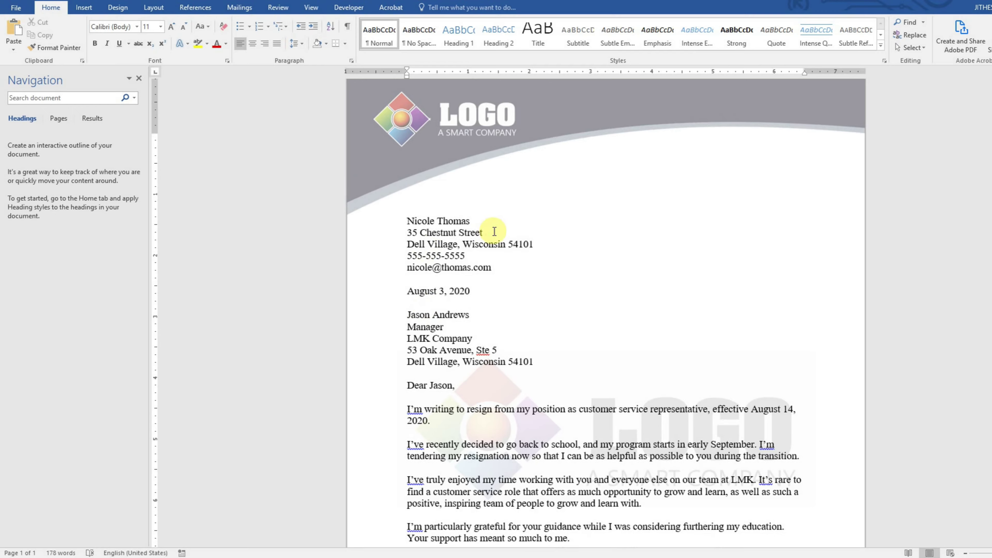